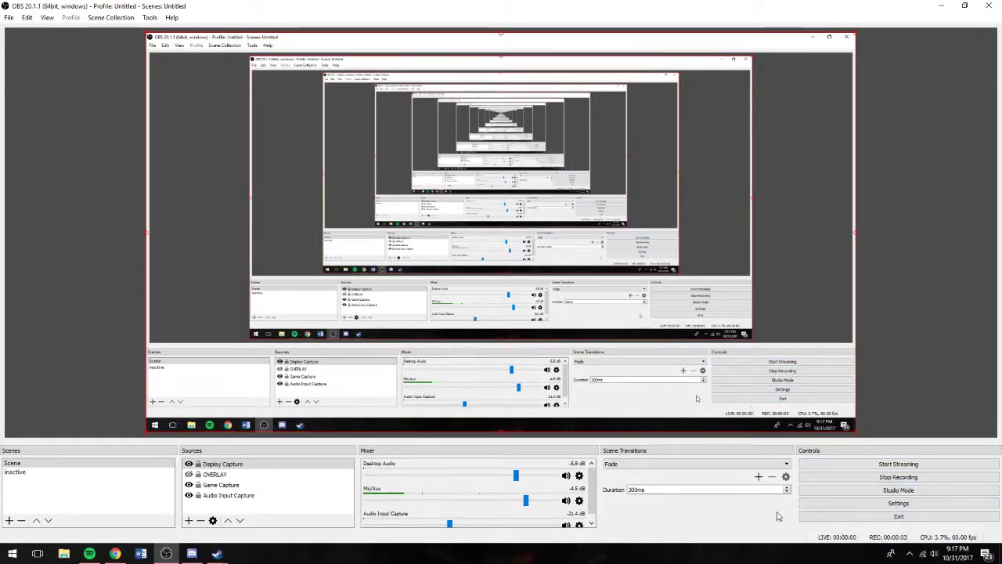
Step: Hide the OBS Studio window with Win+D to show the bare desktop
key("super+d")
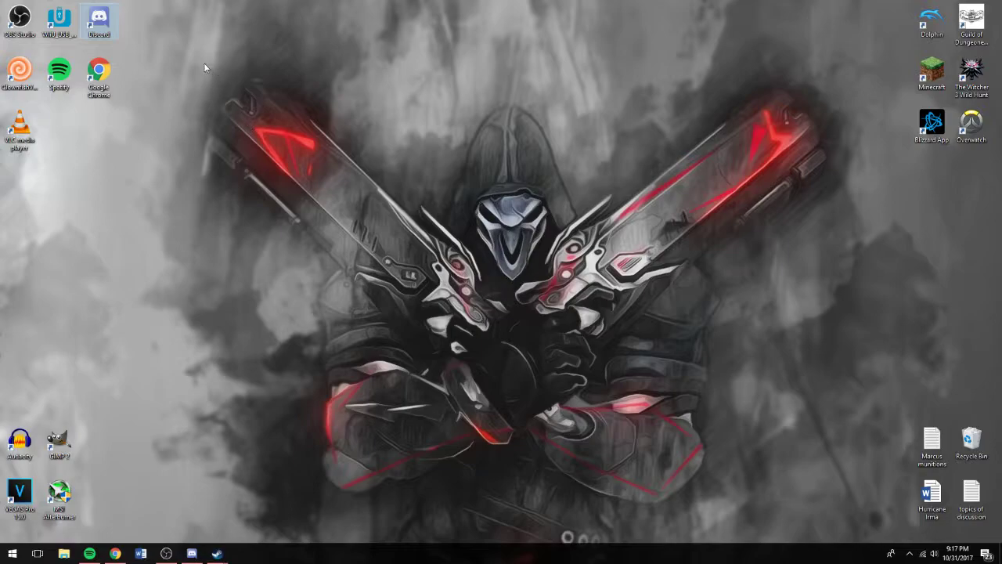
left_click_drag(204, 63, 844, 289)
left_click_drag(218, 53, 940, 313)
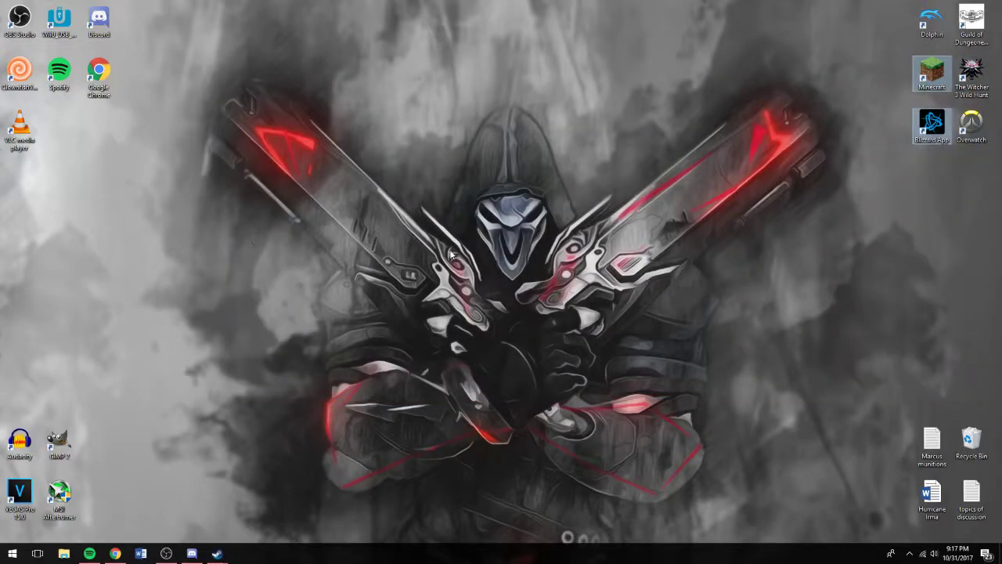
left_click(451, 255)
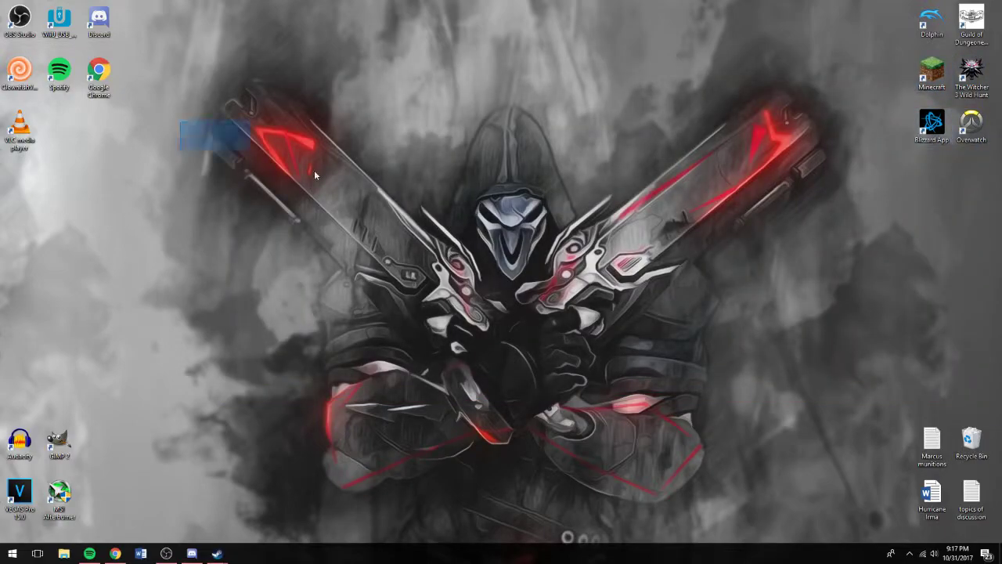
left_click_drag(180, 121, 842, 501)
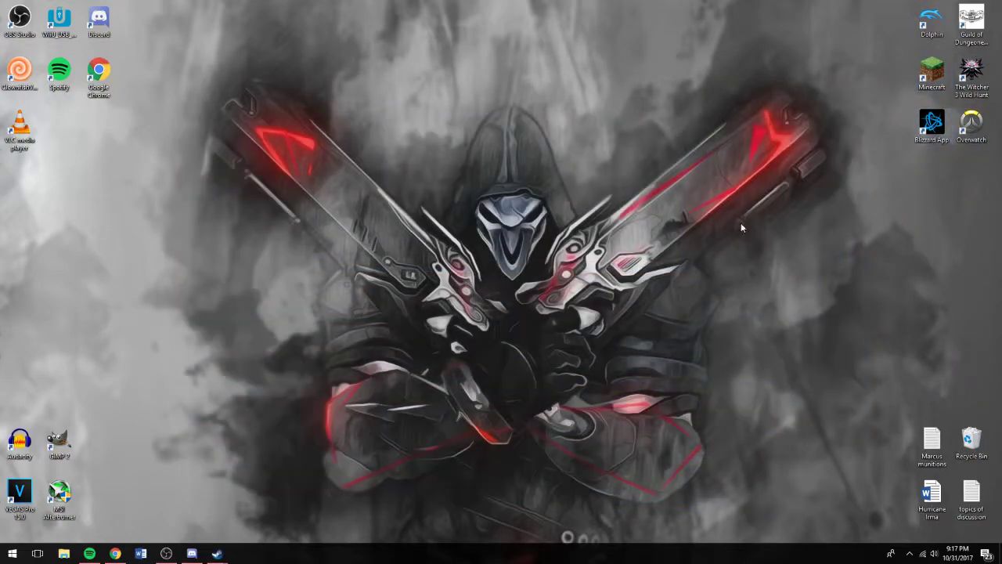
mouse_move(763, 469)
left_mouse_down()
mouse_move(334, 107)
mouse_move(745, 505)
left_mouse_up()
left_click(64, 553)
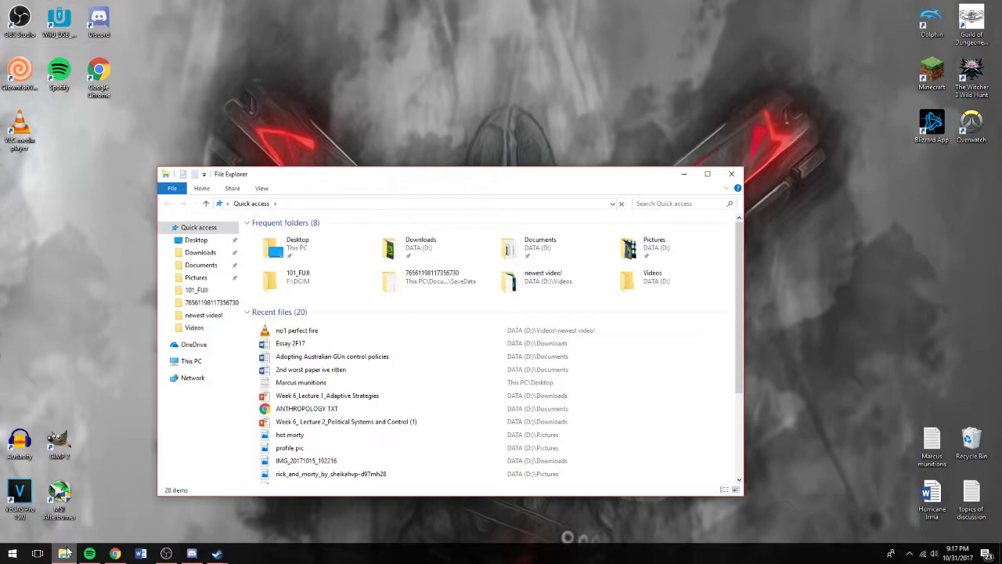
left_click(732, 174)
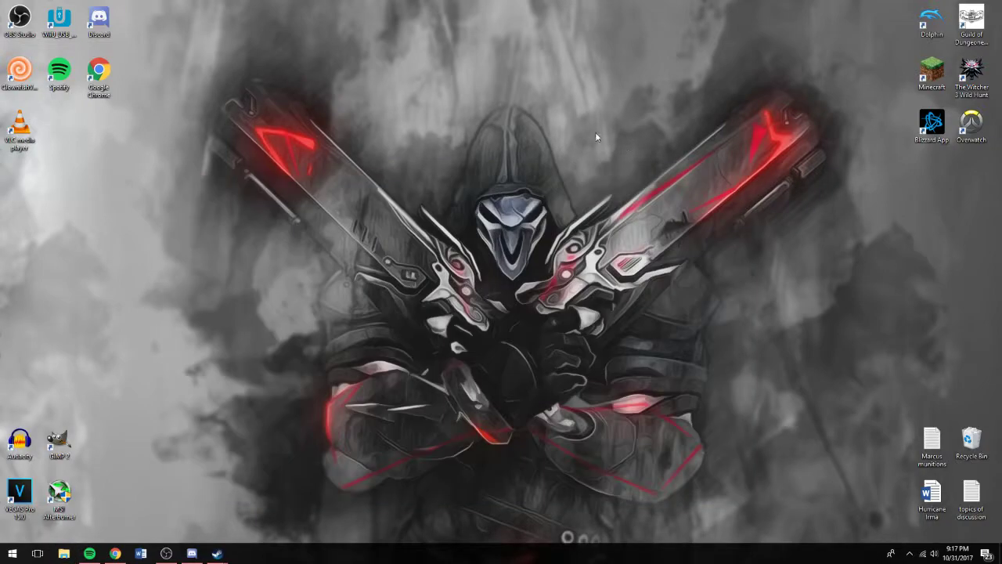
left_click(62, 554)
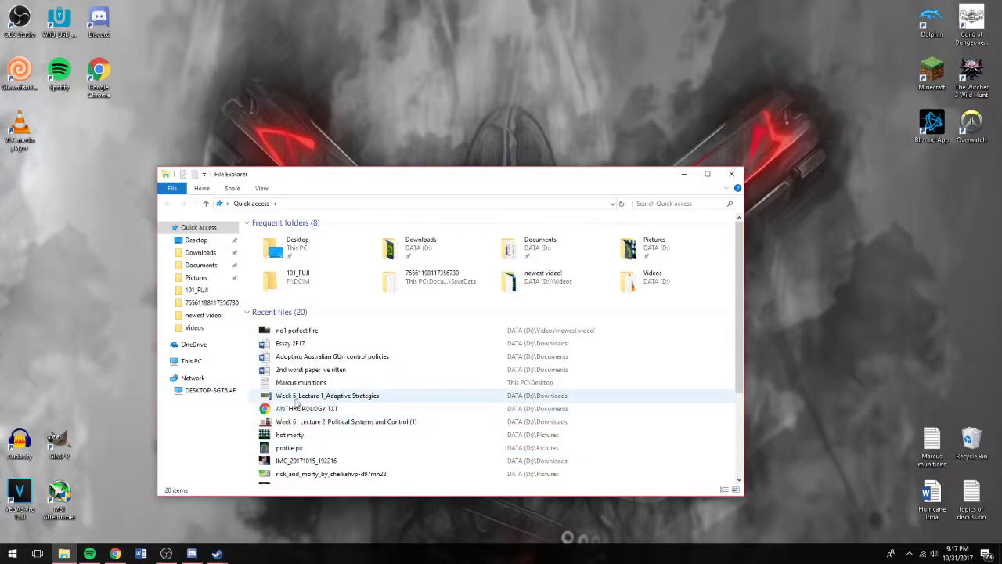
left_click(196, 290)
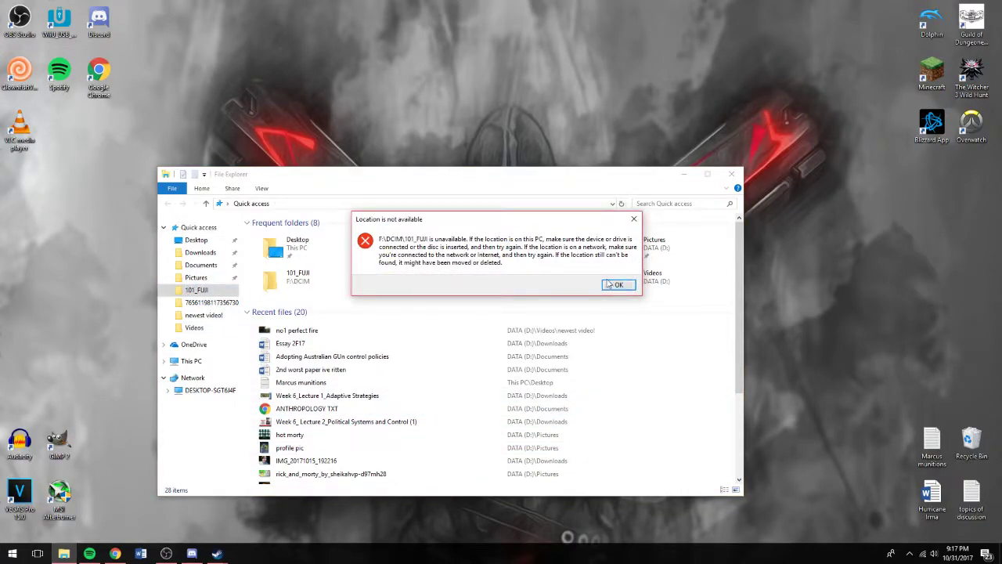
left_click(618, 283)
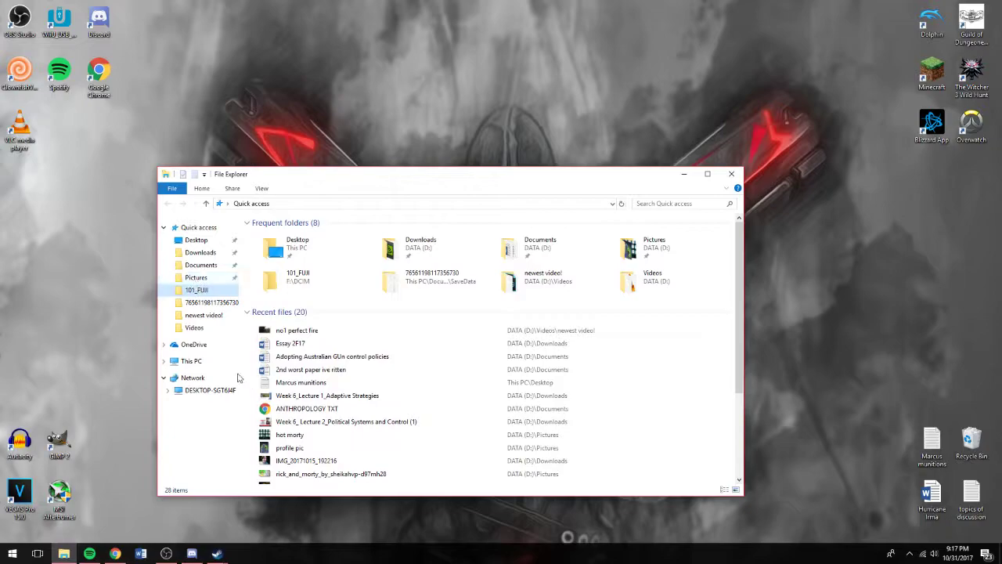
Step: Open the Ease of Access settings in Windows Settings from the Start menu
left_click(731, 174)
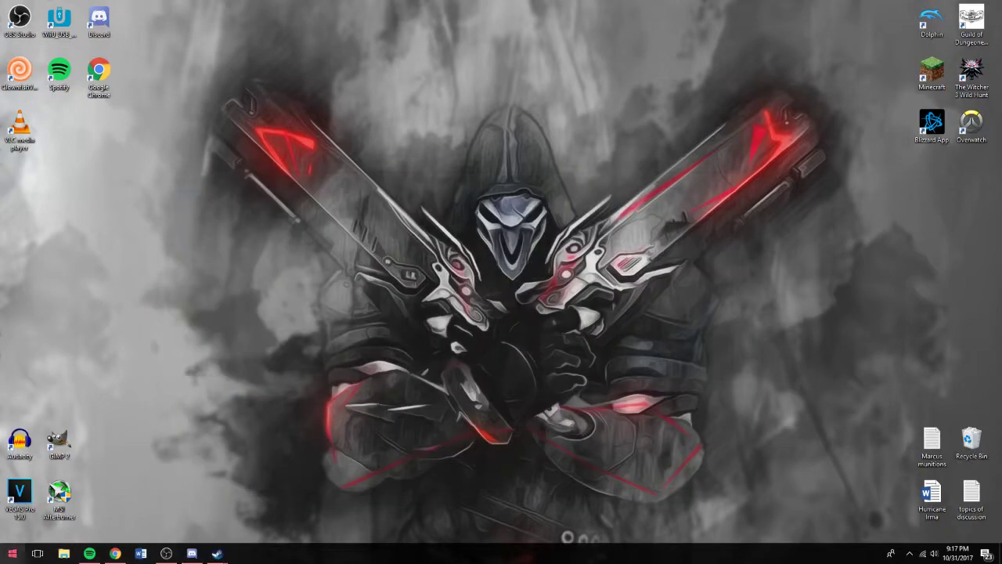
left_click(12, 554)
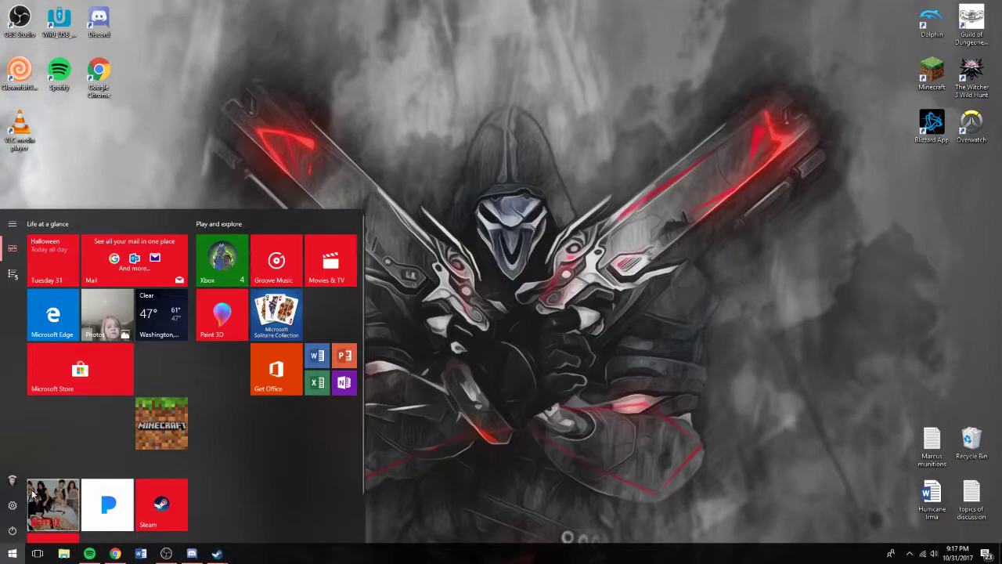
left_click(12, 506)
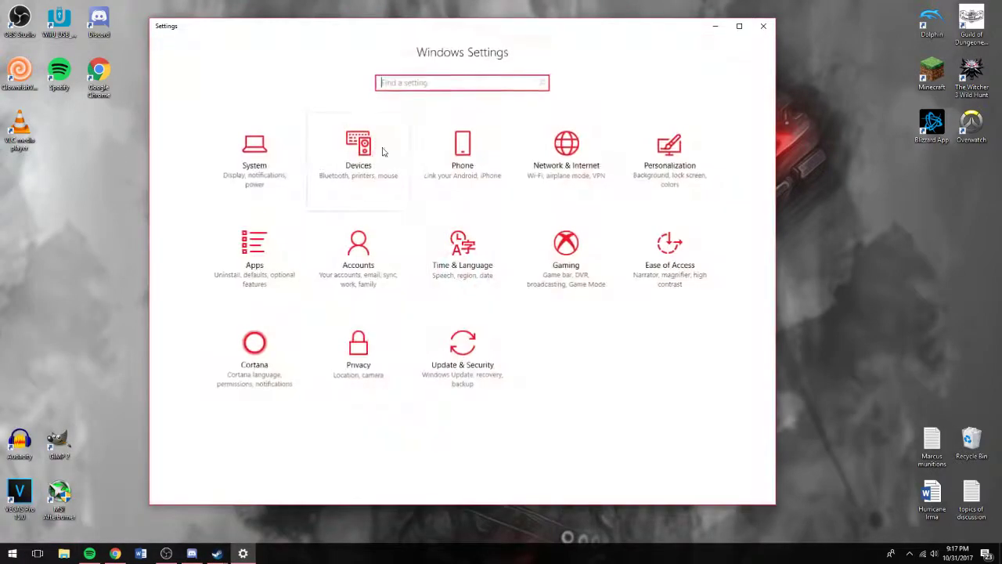
left_click(658, 265)
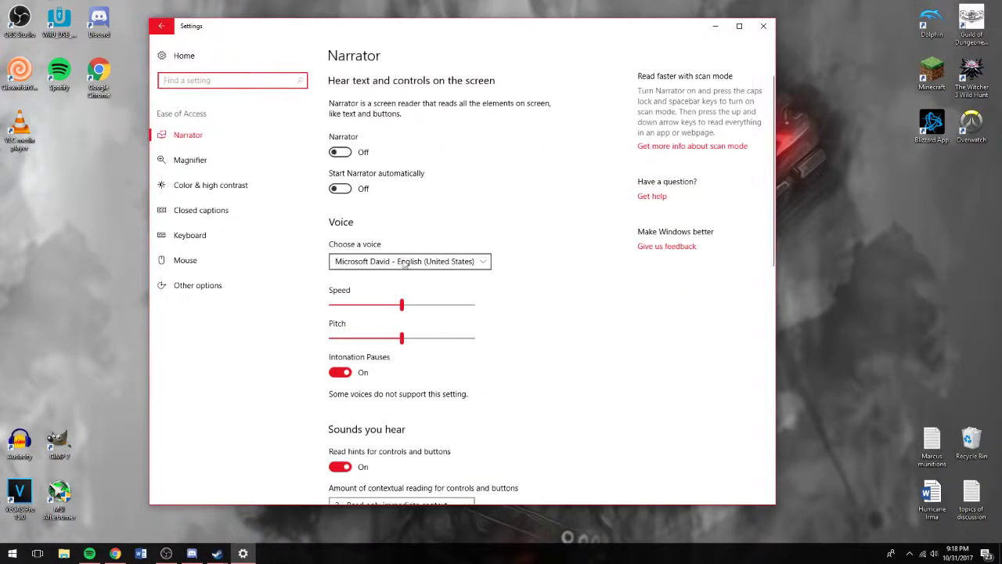
Step: Choose the Microsoft Mark Narrator voice and raise speed and pitch to maximum
left_click(429, 266)
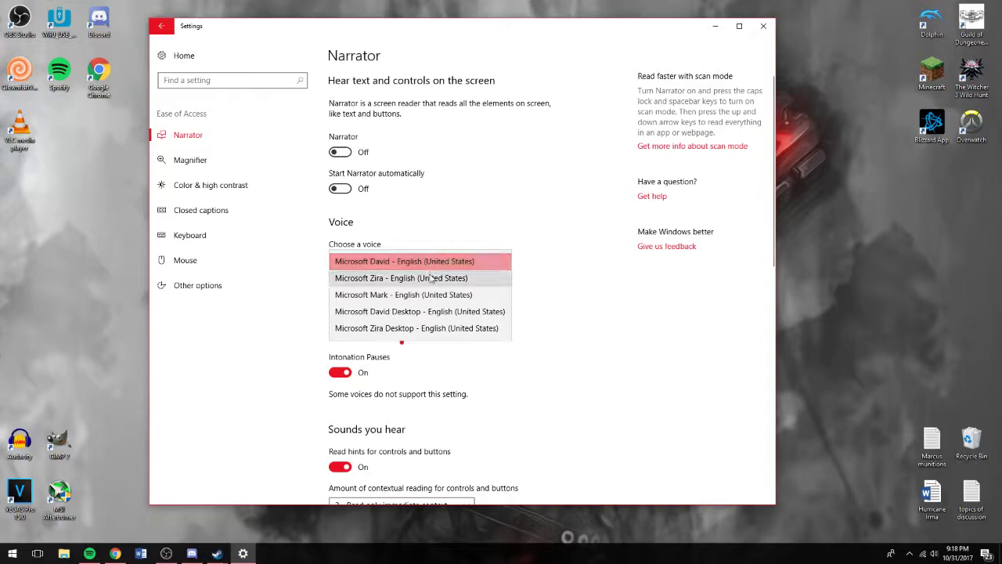
left_click(433, 298)
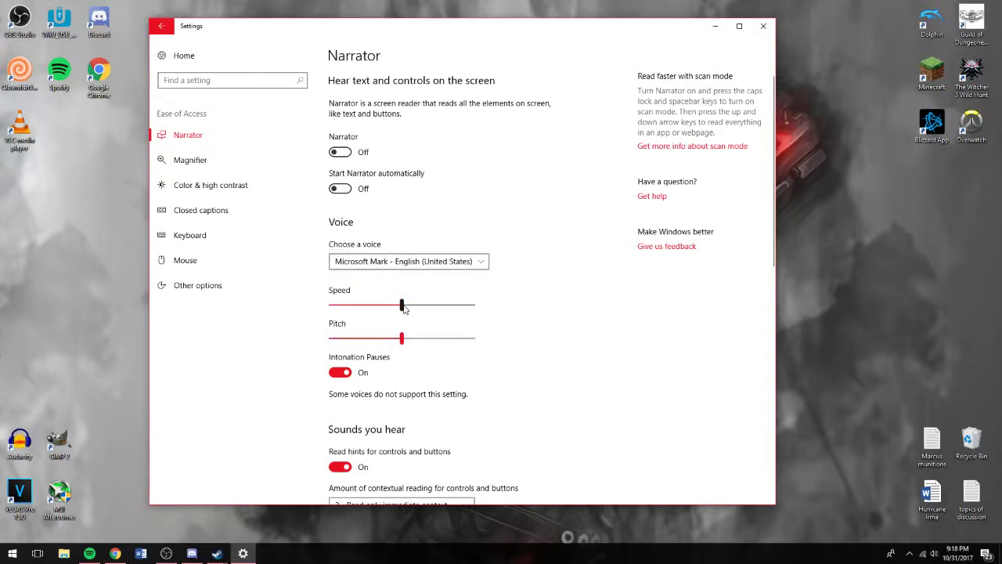
left_click_drag(401, 305, 472, 306)
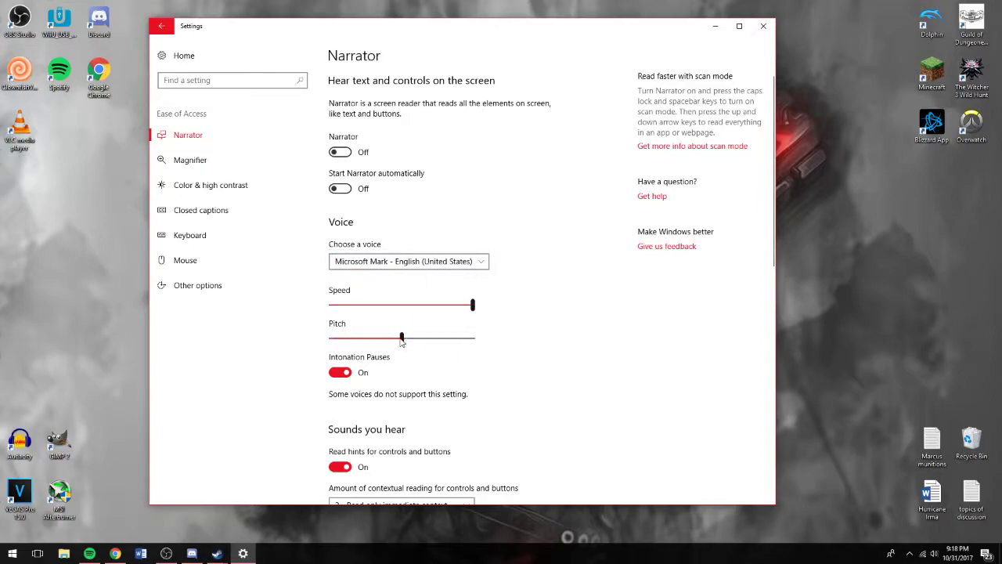
left_click_drag(402, 339, 472, 339)
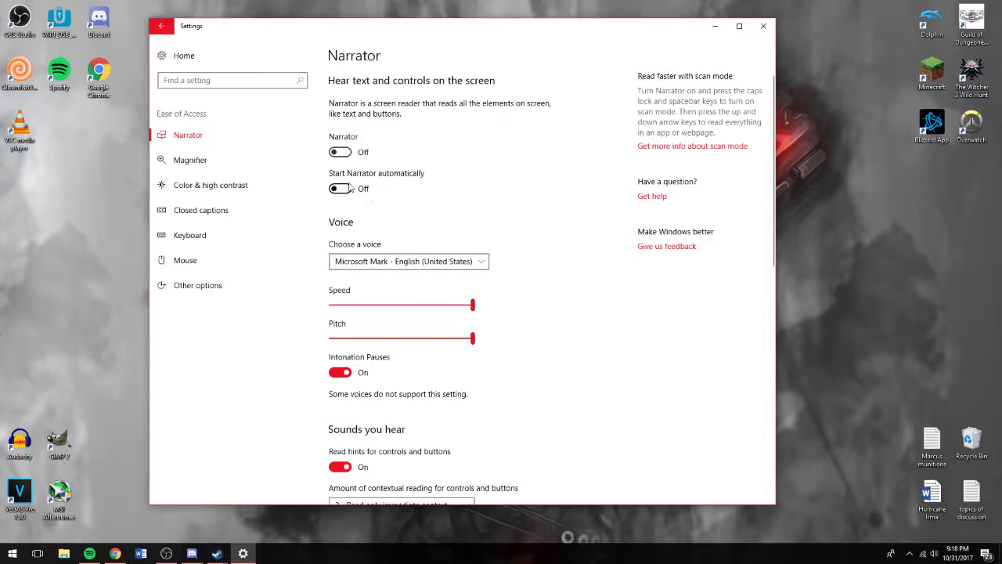
Step: Switch on Narrator and its 'Start Narrator automatically' option
left_click(340, 152)
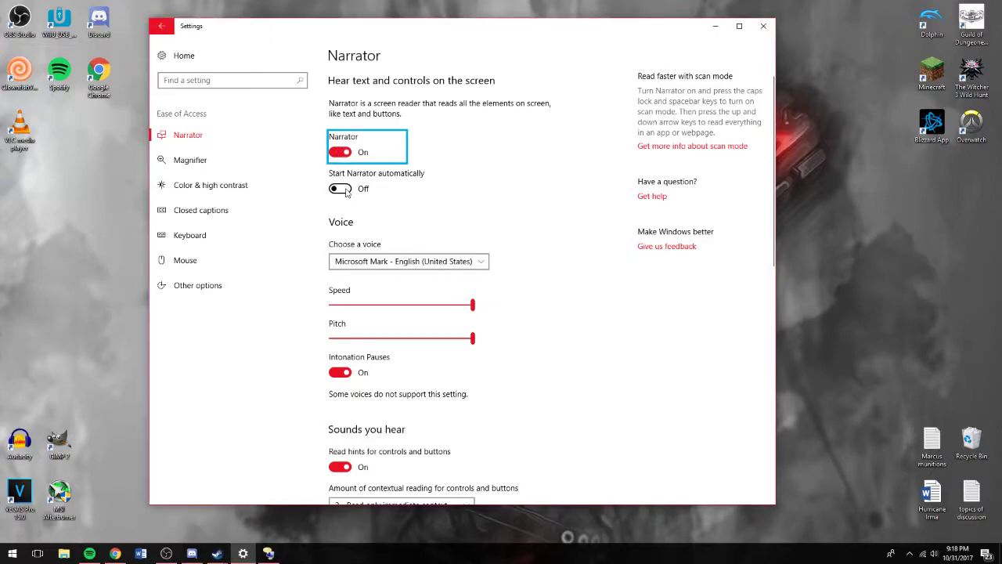
left_click(340, 189)
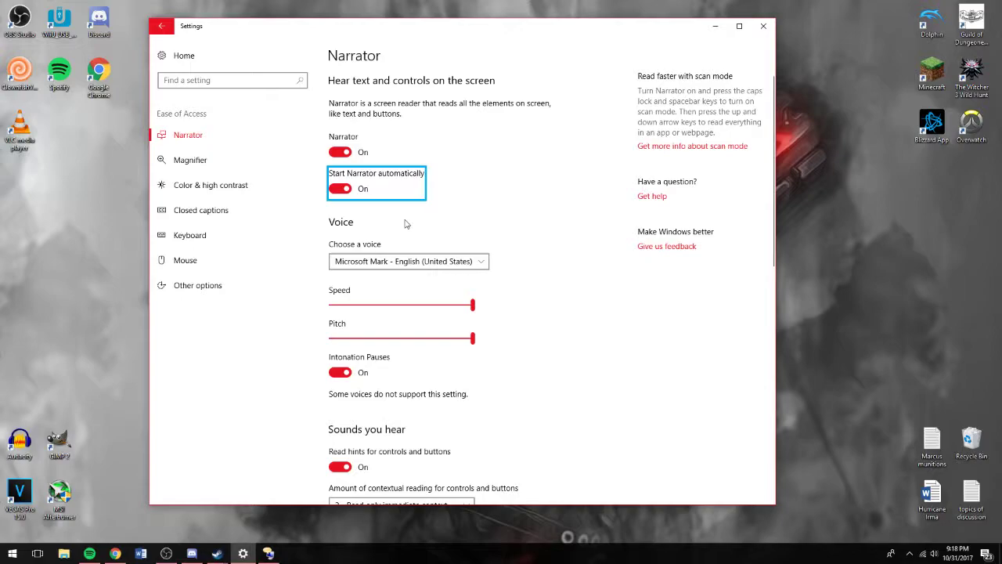
key("shift+Tab")
scroll(413, 226, "down", 3)
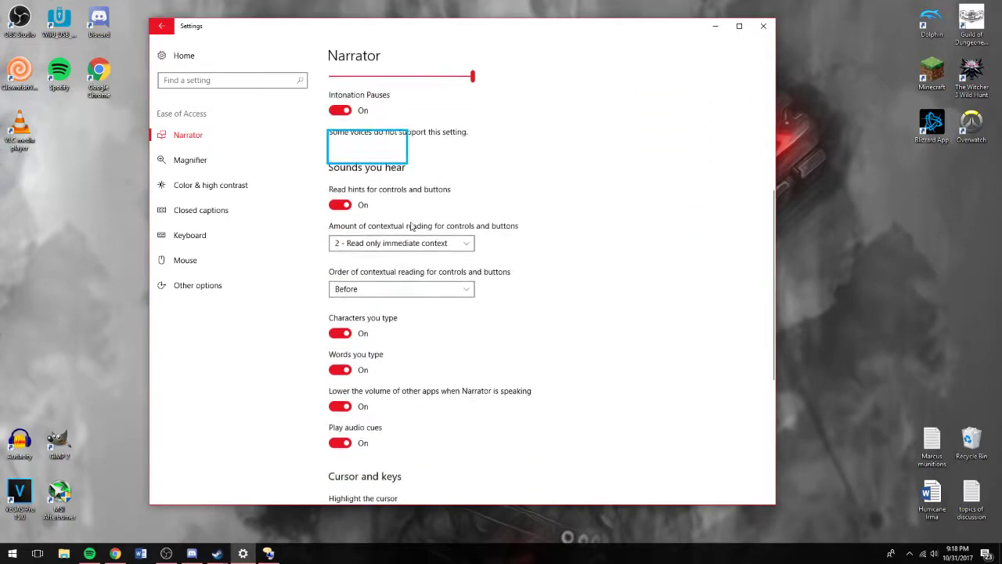
scroll(415, 226, "up", 3)
scroll(415, 225, "up", 2)
scroll(415, 226, "down", 5)
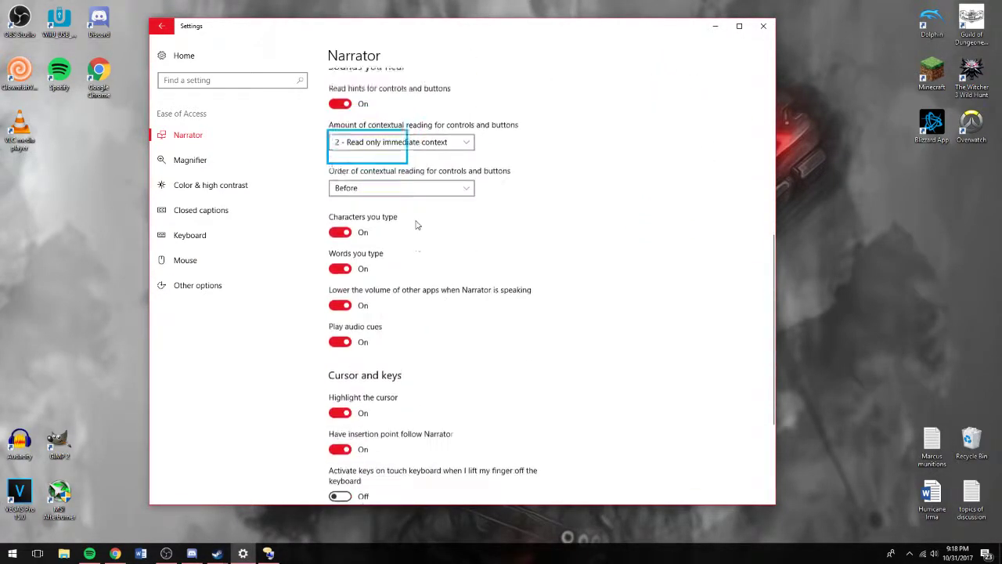
scroll(415, 225, "down", 3)
scroll(418, 225, "up", 4)
scroll(418, 226, "up", 3)
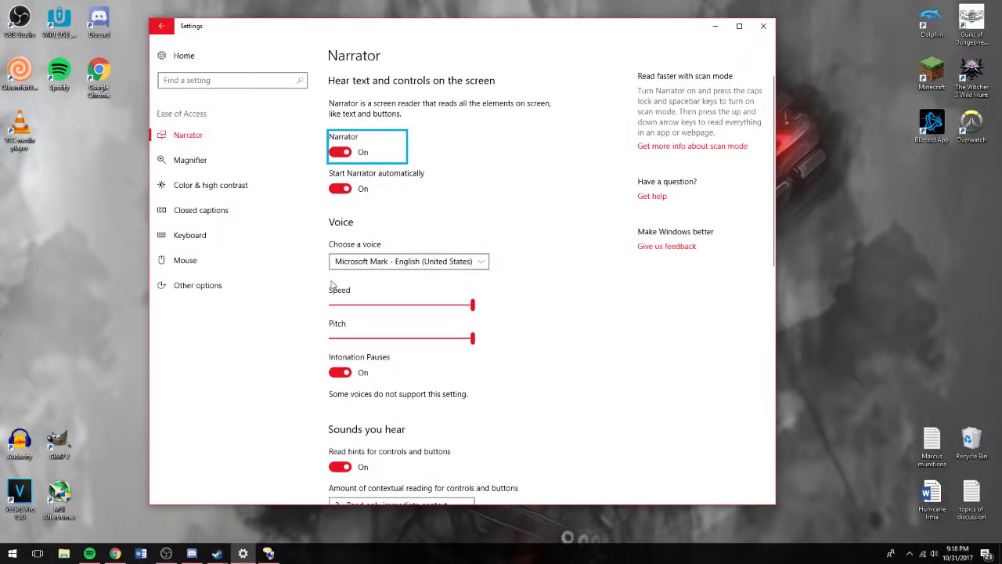
scroll(332, 284, "down", 3)
scroll(383, 360, "down", 3)
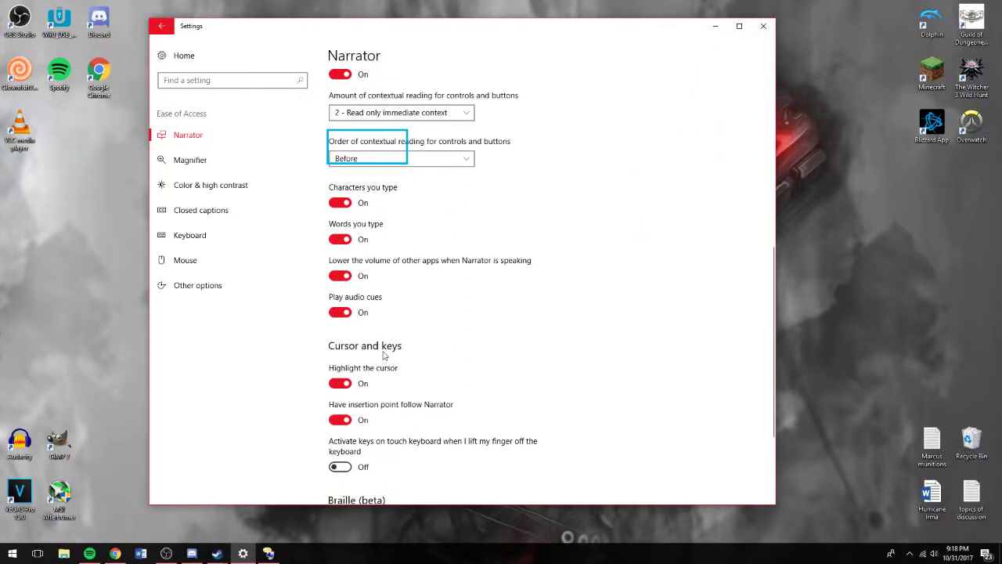
scroll(384, 354, "down", 3)
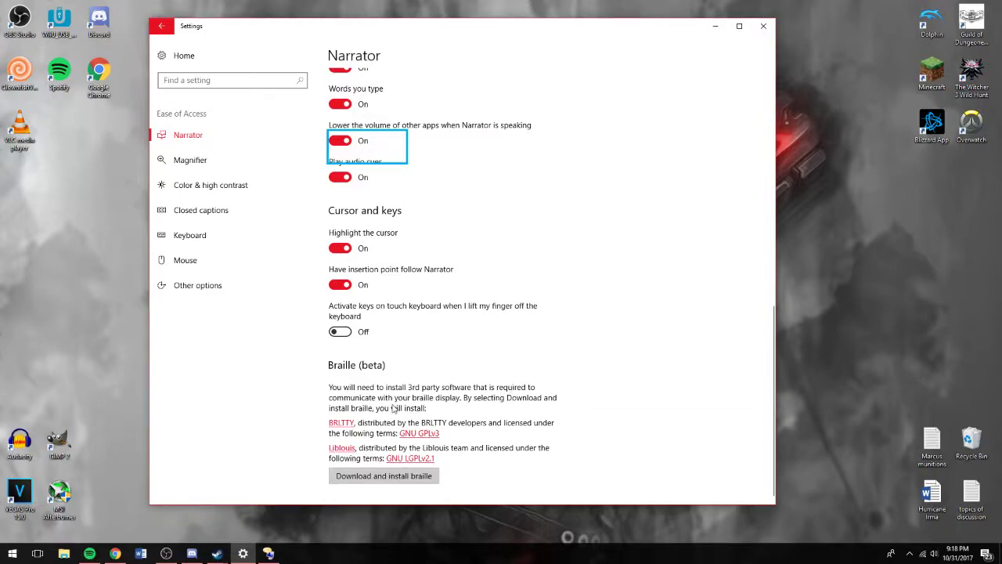
Step: Start 'Download and install braille' in Narrator's Braille (beta) section
left_click(348, 478)
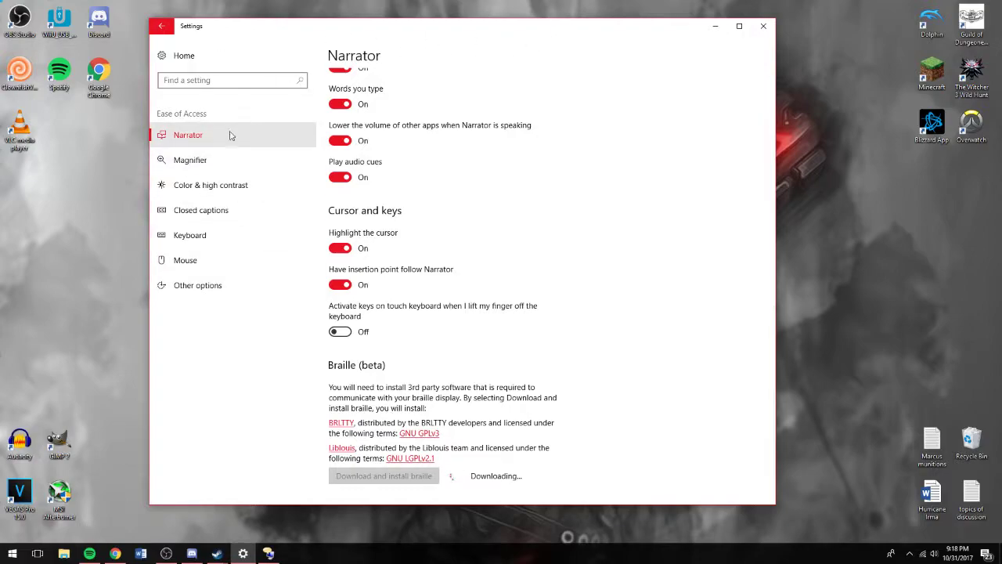
Step: On the Magnifier page, raise the zoom level to 1600% and switch Magnifier on
left_click(227, 160)
left_click(393, 160)
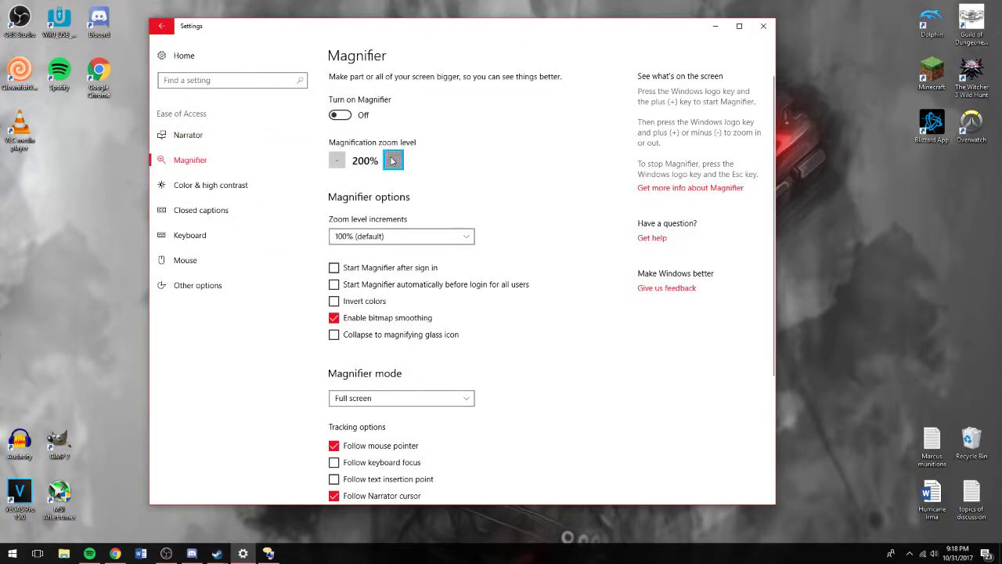
left_click(393, 160)
left_click(393, 161)
left_click(393, 161)
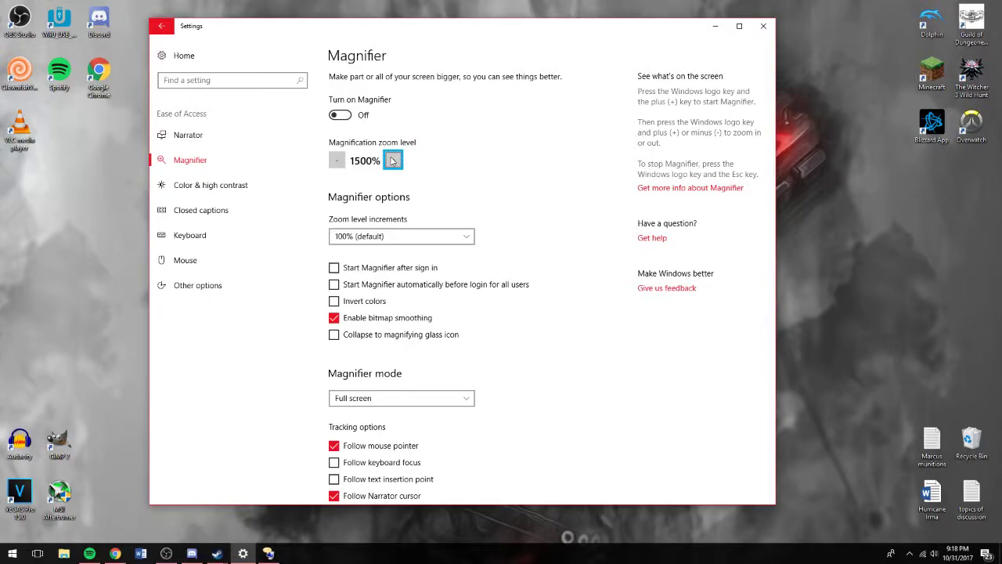
left_click(393, 161)
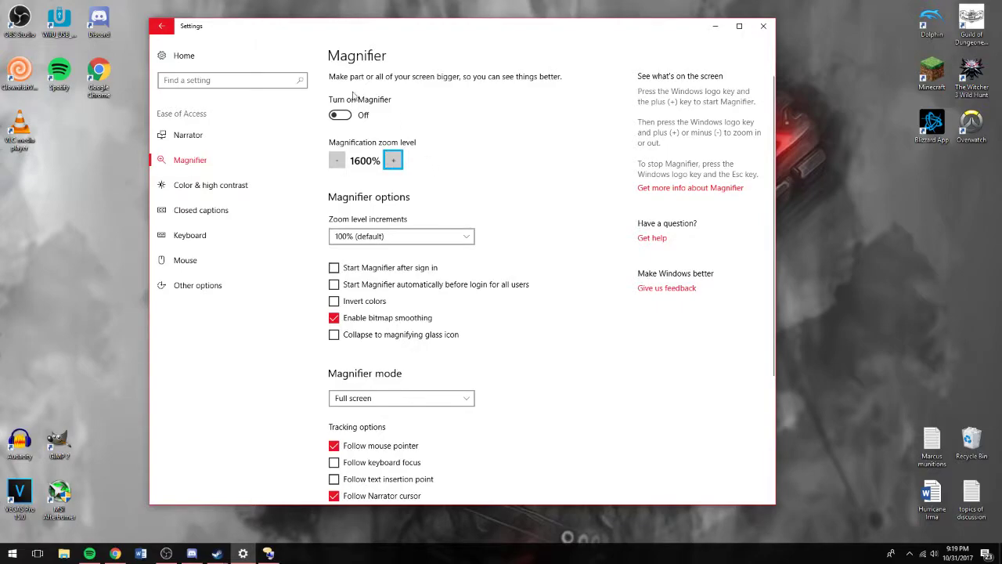
left_click(340, 115)
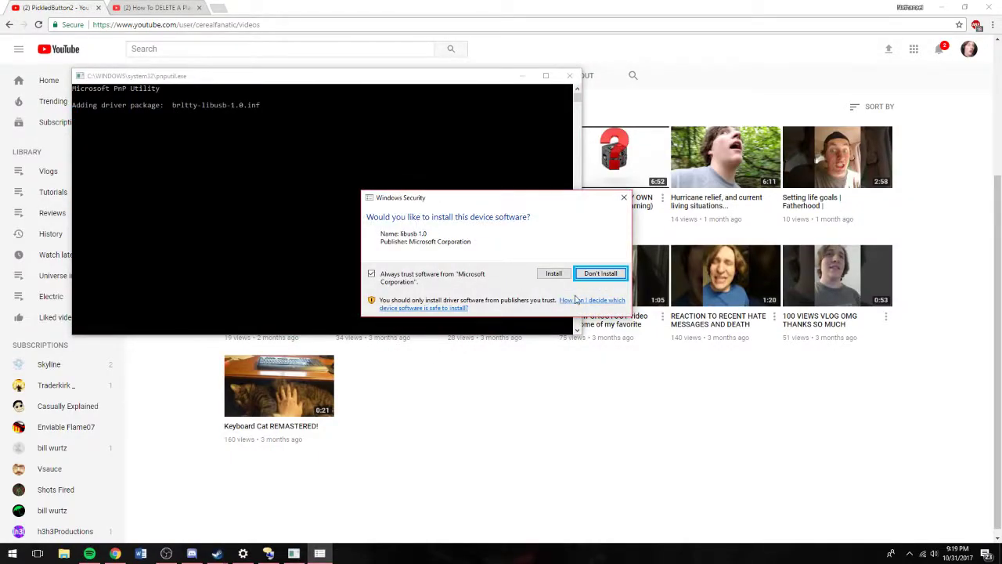
Step: Approve the libusb driver install and minimize Chrome to reveal Settings
left_click(553, 273)
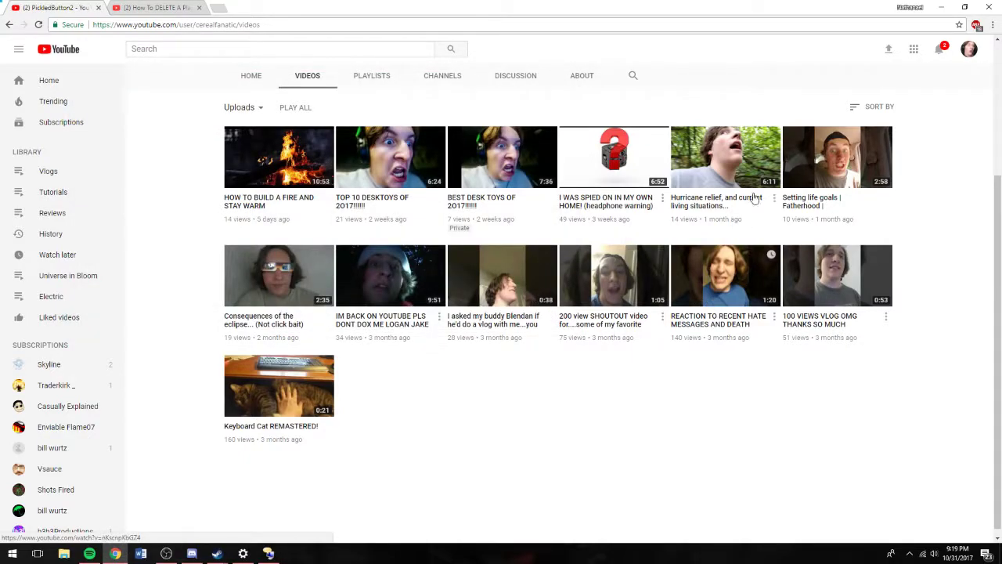
left_click(942, 7)
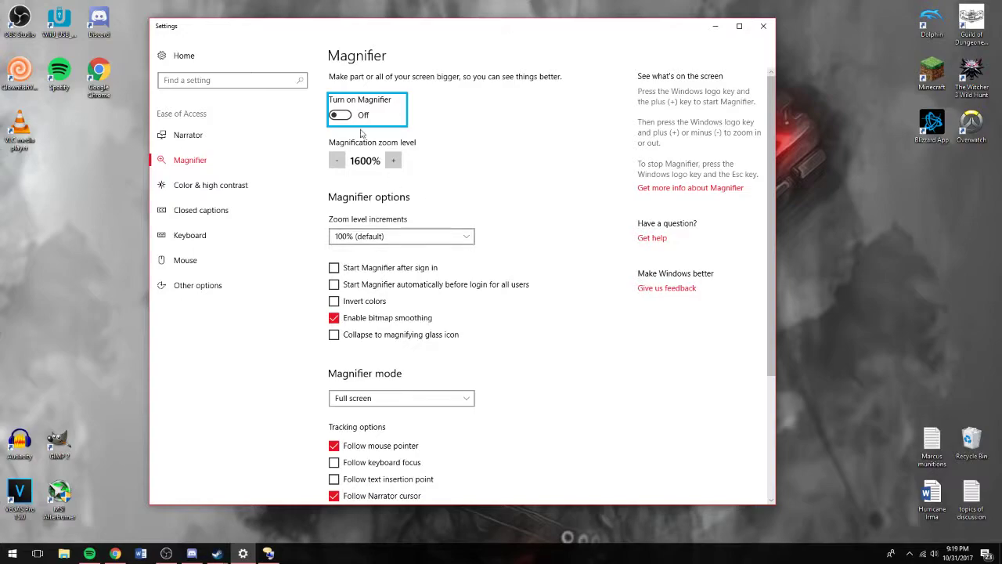
Step: Switch the 'Turn on Magnifier' toggle on with zoom at 1600%
left_click(340, 115)
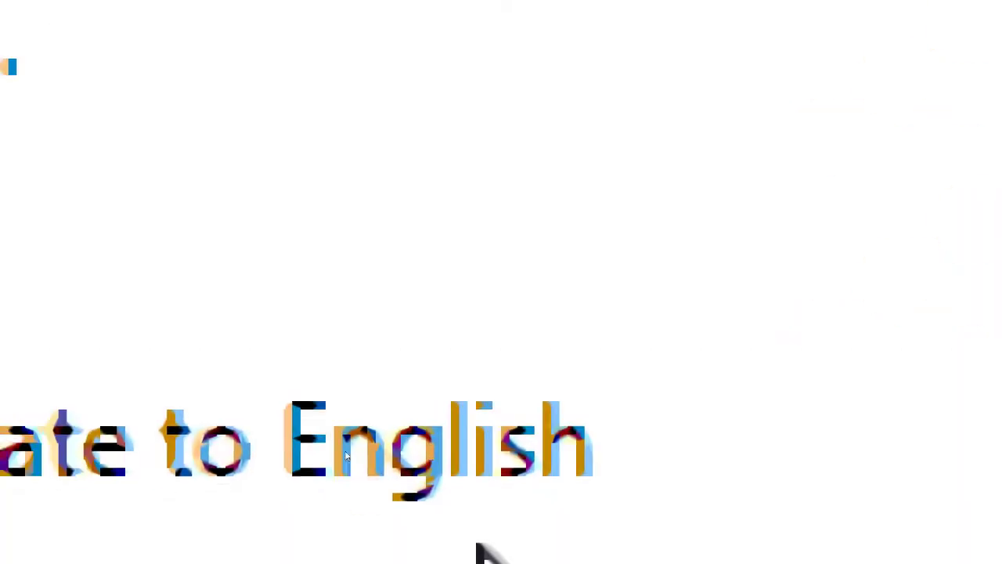
Step: Choose 'Translate to English' for the Chrome page
left_click(325, 453)
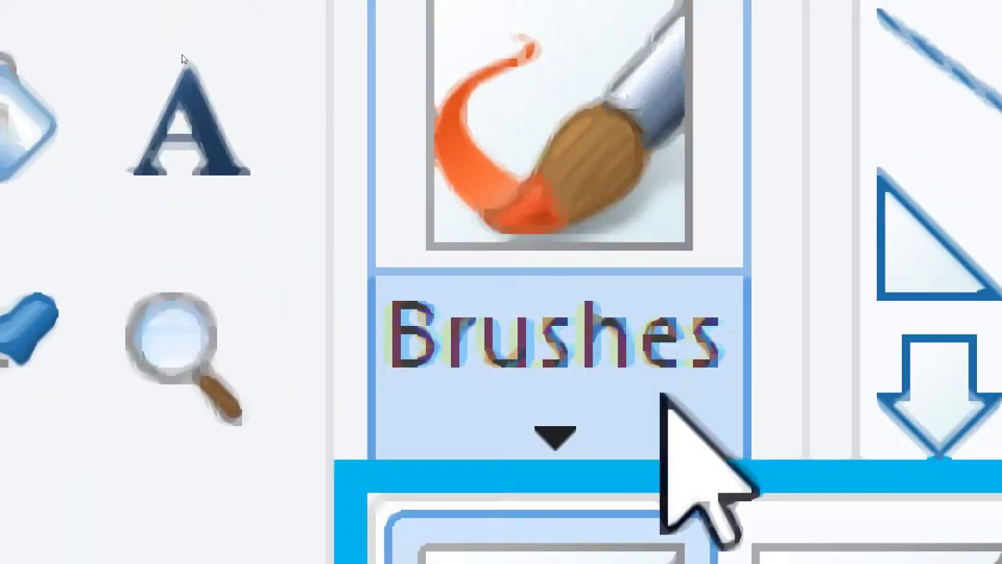
Step: Open the Brushes gallery on Paint's Home ribbon
left_click(671, 414)
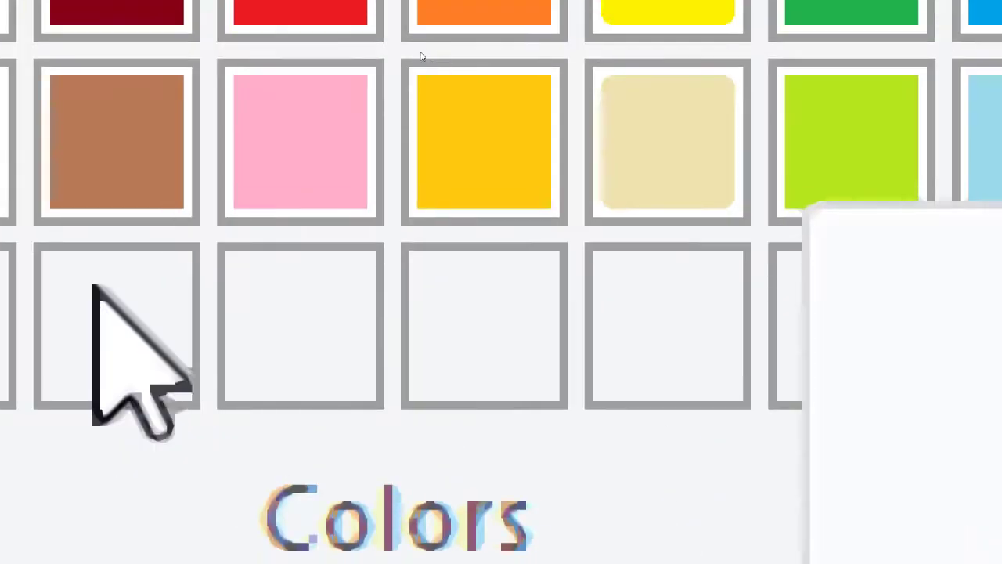
right_click(94, 336)
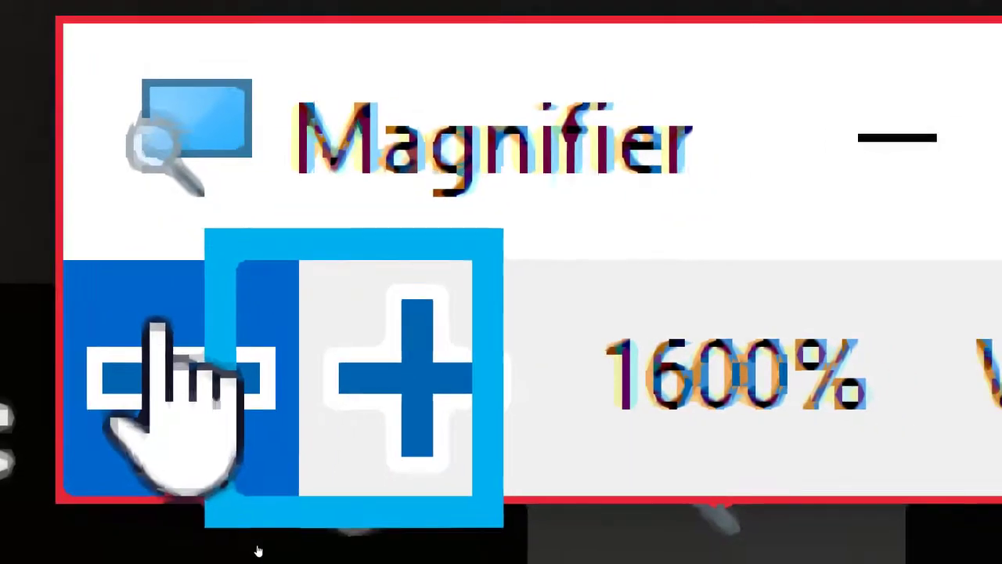
Step: Lower Magnifier zoom to 100%, then switch Magnifier on from its Settings page
left_click(169, 388)
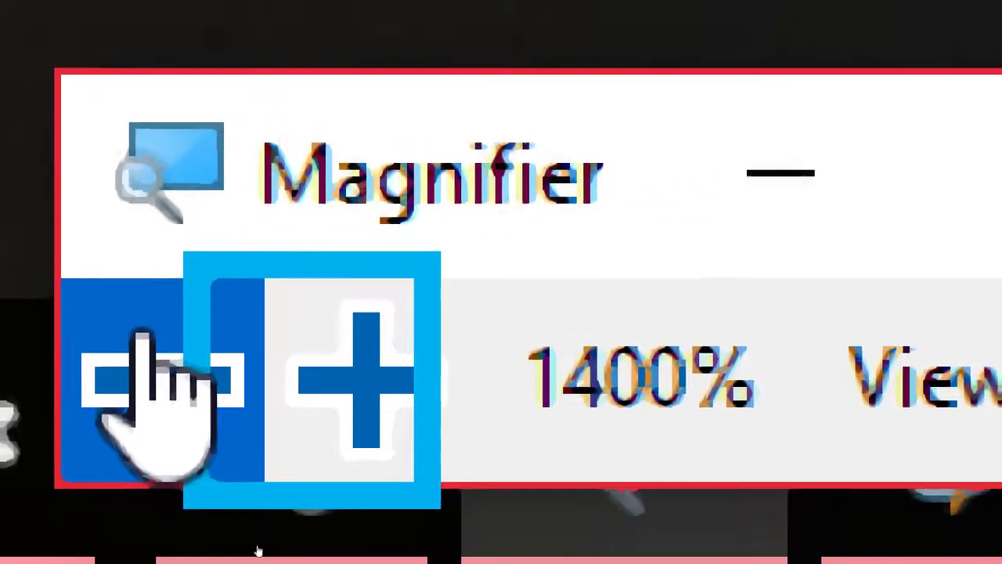
left_click(161, 384)
left_click(125, 455)
left_click(118, 510)
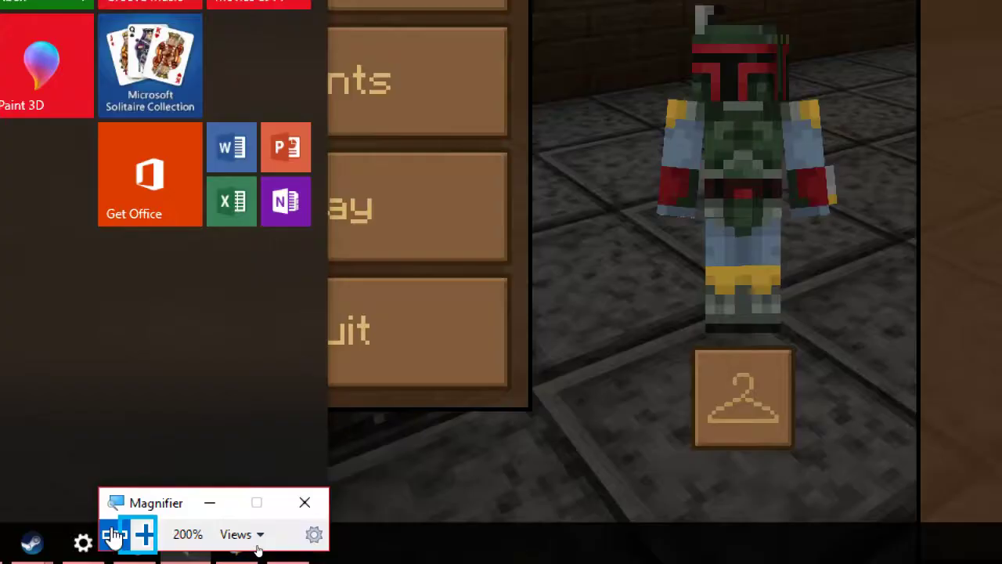
left_click(116, 536)
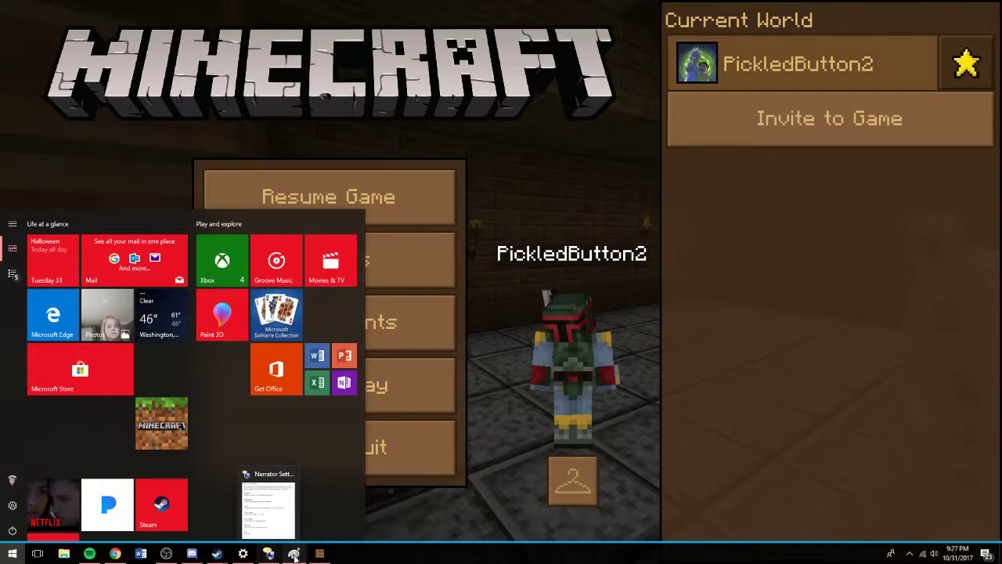
left_click(243, 555)
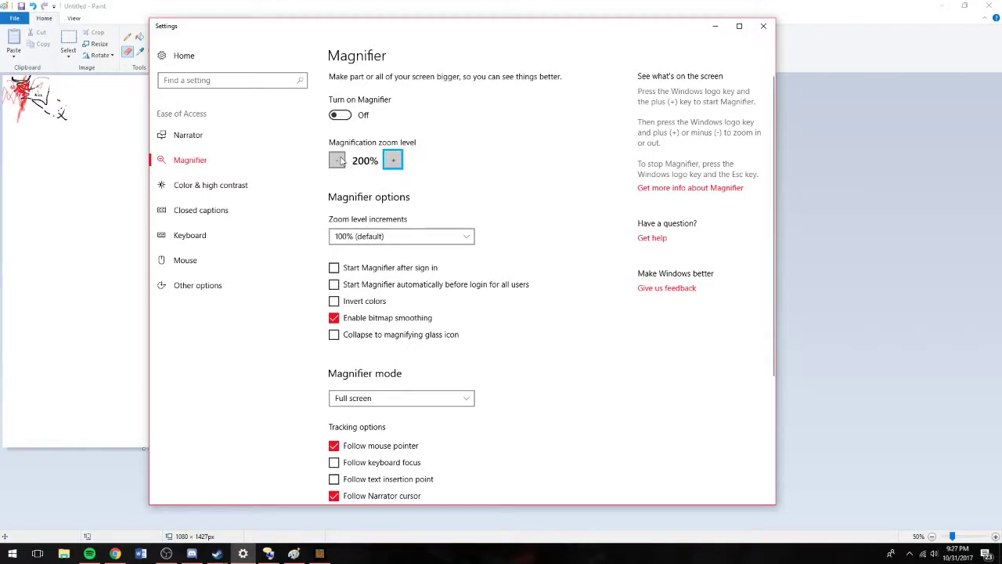
left_click(340, 115)
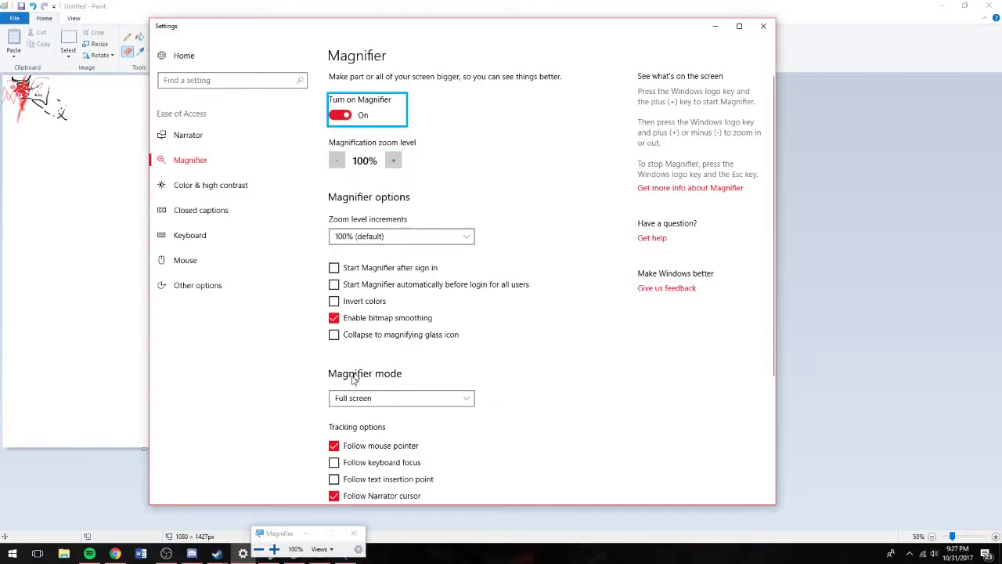
Step: Zoom the Magnifier to 300%, pan around, then close the Magnifier toolbar
left_click(274, 550)
left_click(274, 550)
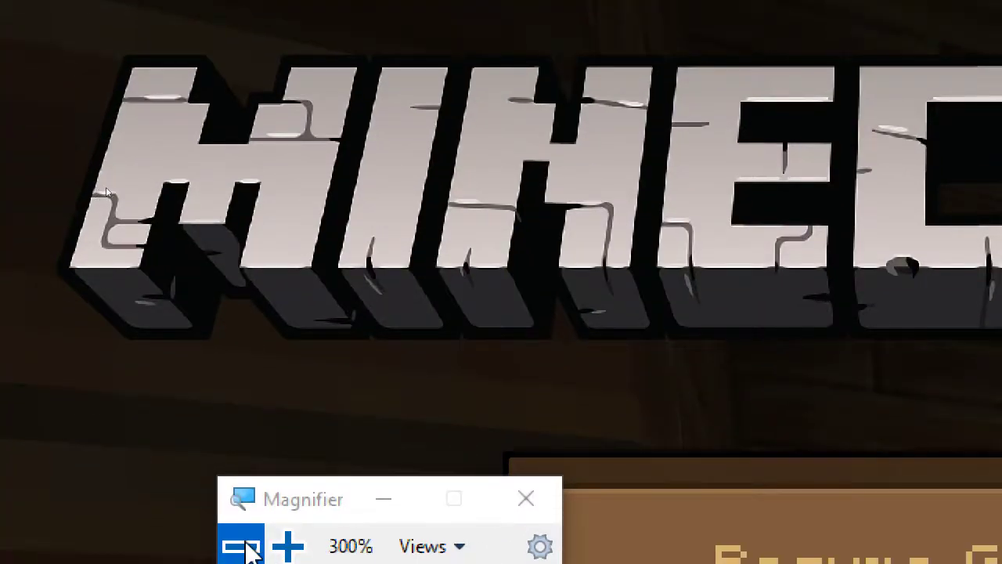
key("super")
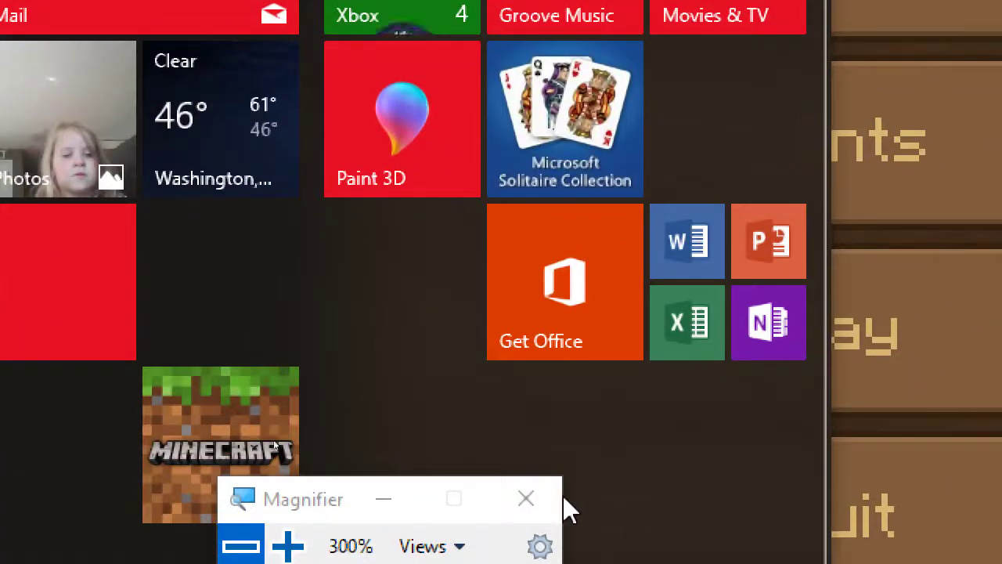
key("super")
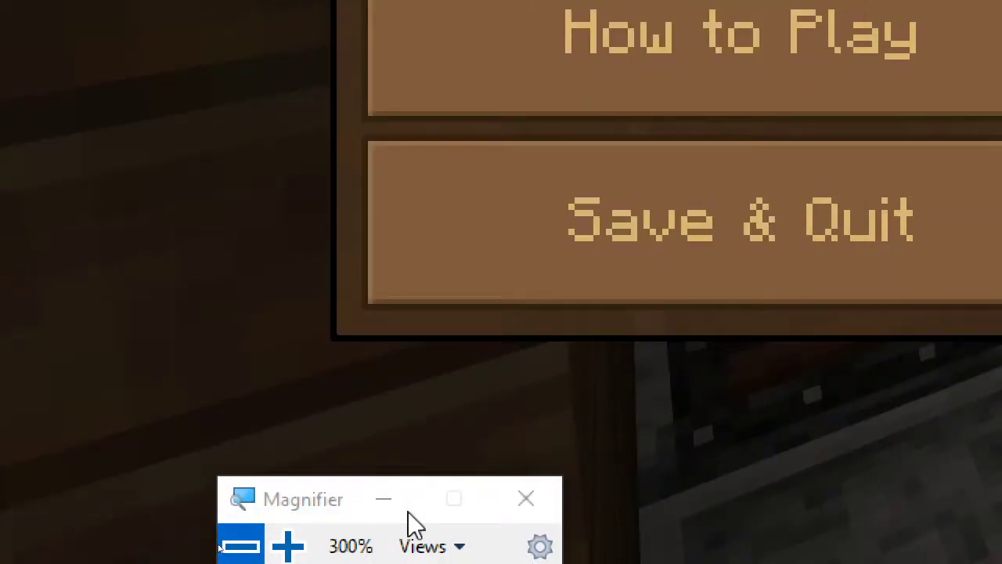
key("super")
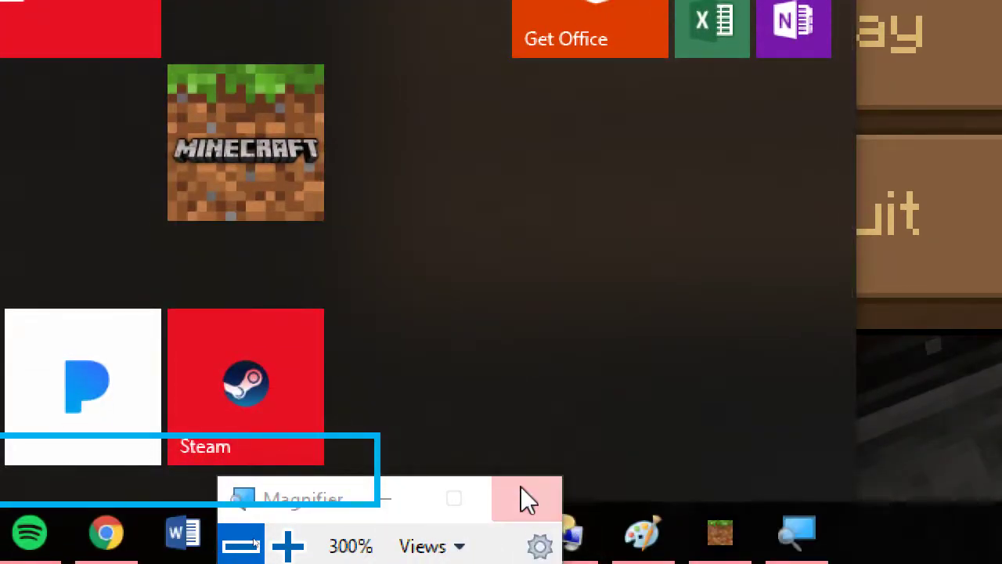
left_click(525, 499)
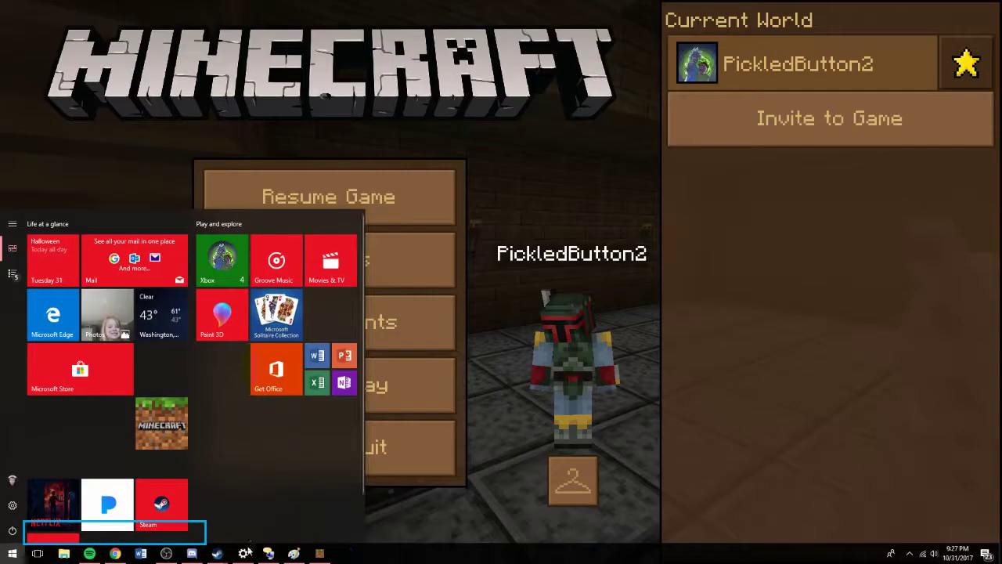
Step: Resume Minecraft, check the furnace's output, then pause and bring up Start
left_click(408, 311)
key("Escape")
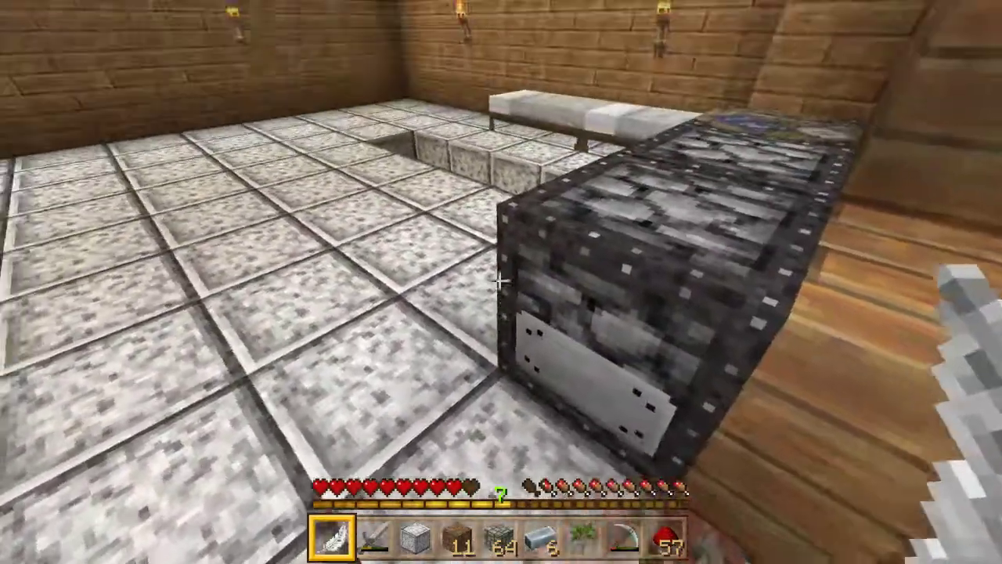
right_click(501, 282)
key("Escape")
key("super")
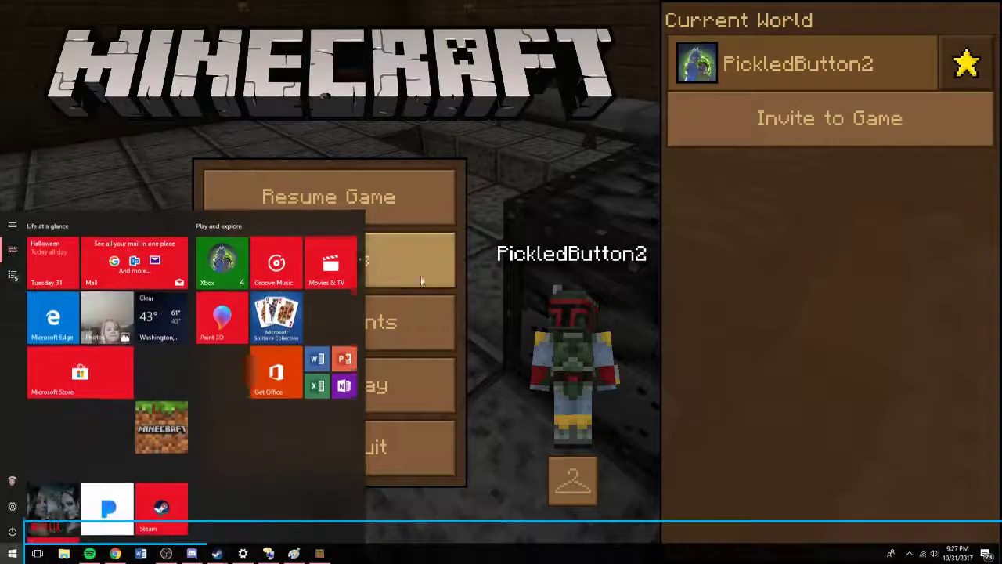
Step: Minimize Minecraft and close Paint without saving the drawing
left_click(320, 555)
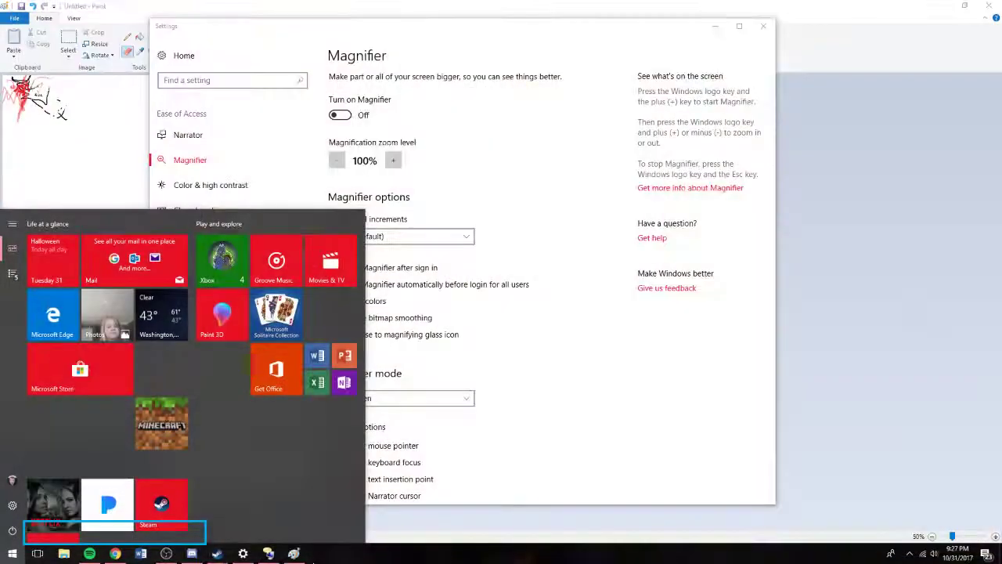
right_click(293, 554)
left_click(269, 532)
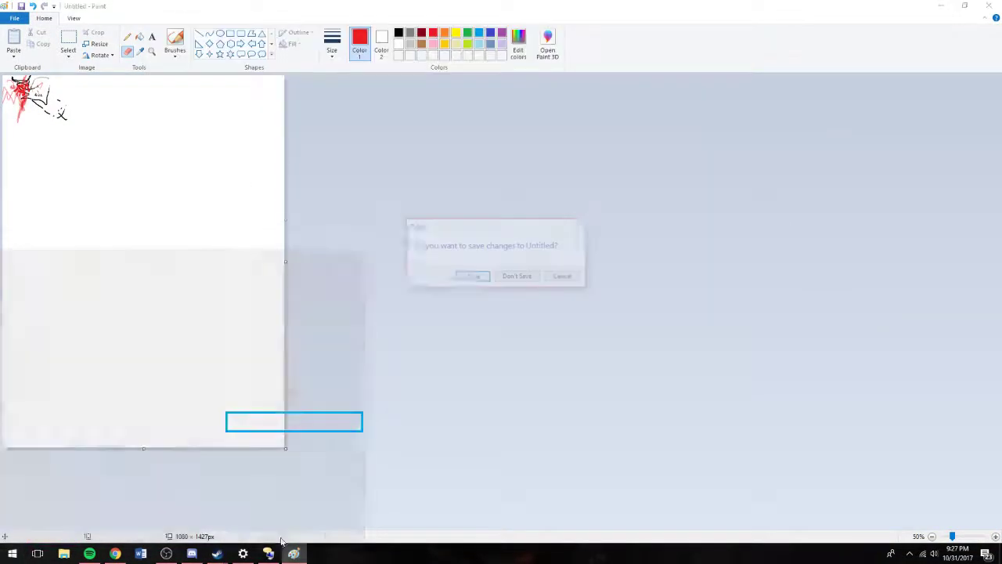
left_click(518, 276)
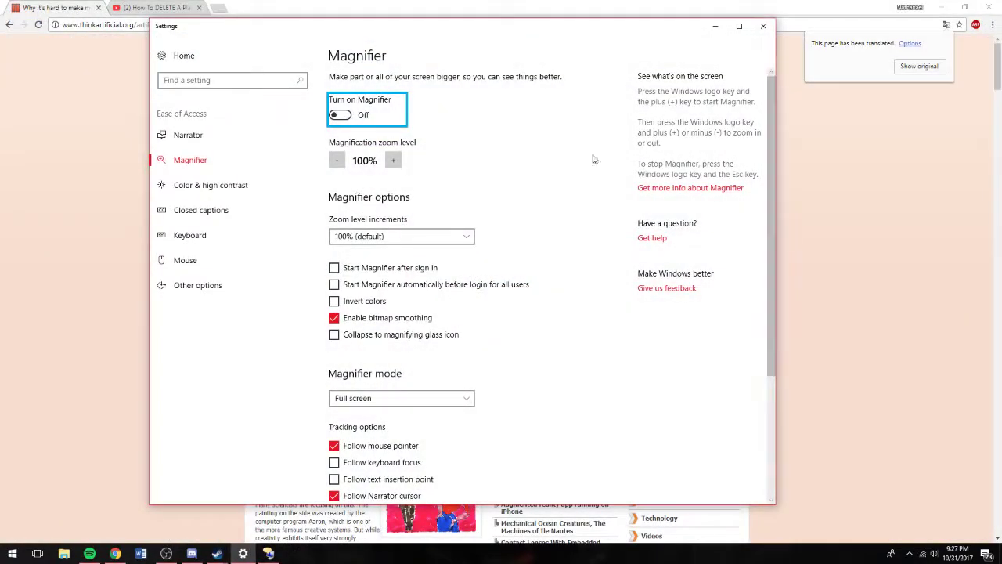
Step: Close the Settings window and both Chrome tabs, including the thinkartificial article
left_click(764, 29)
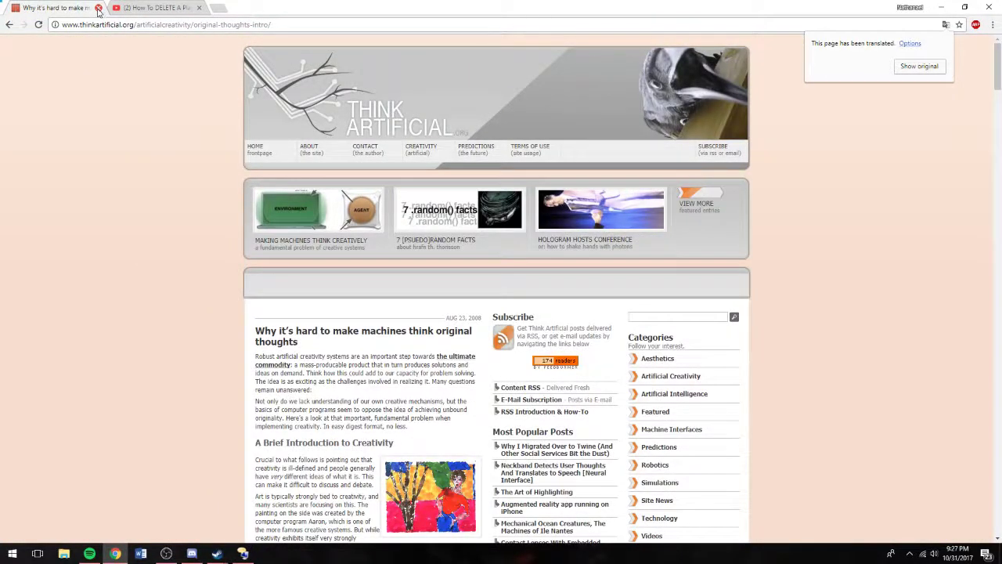
left_click(99, 8)
left_click(99, 8)
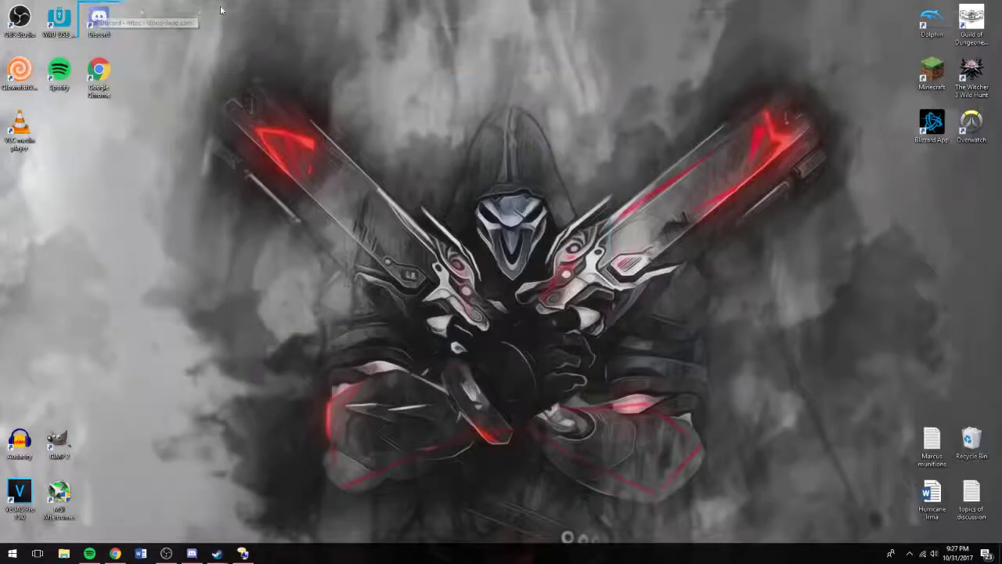